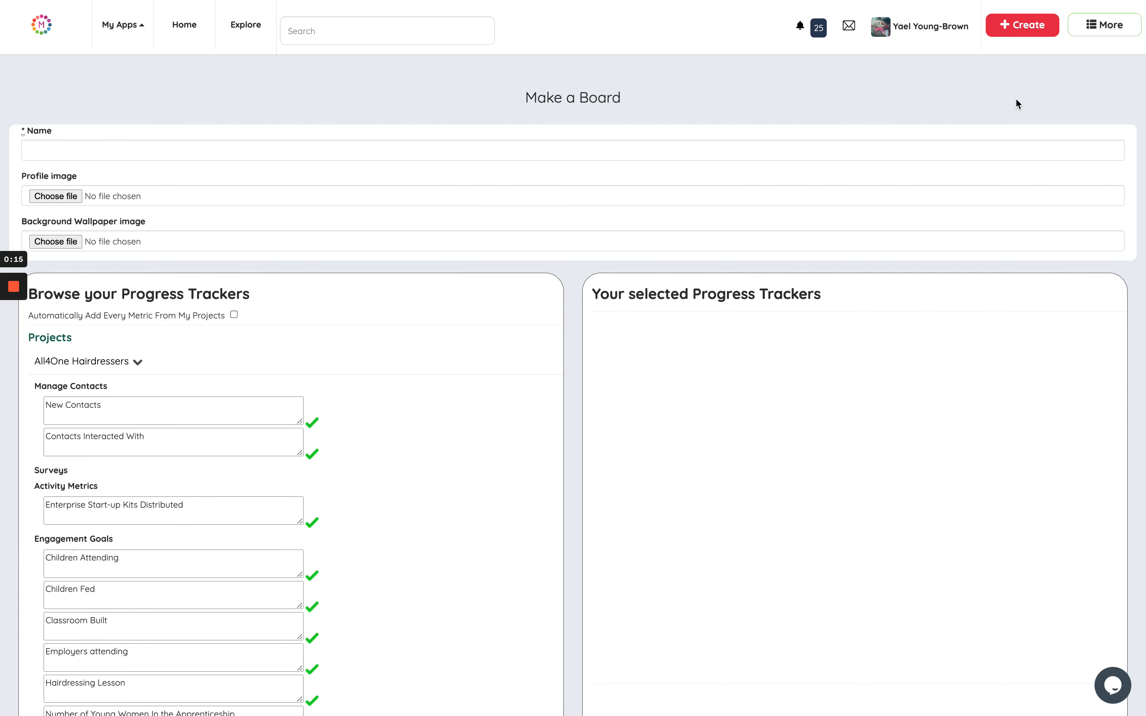
Name the new board "Health Dashboard".
{"action": "left_click", "coordinate": [390, 150]}
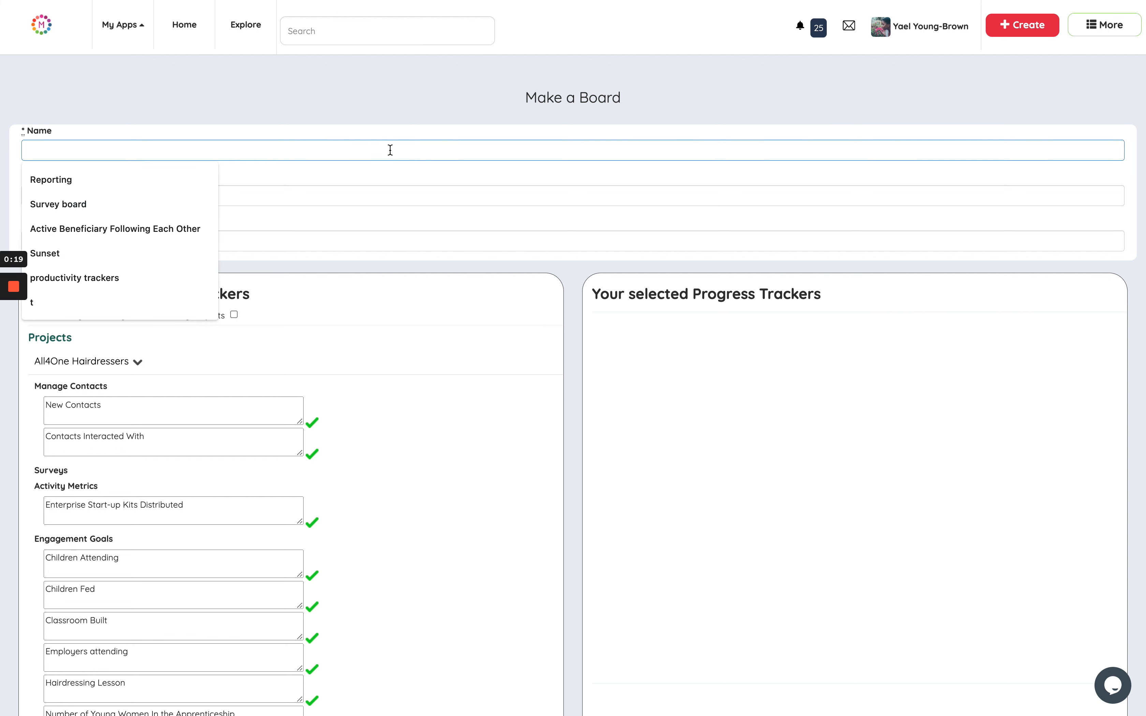
{"action": "type", "text": "Health Dashboard"}
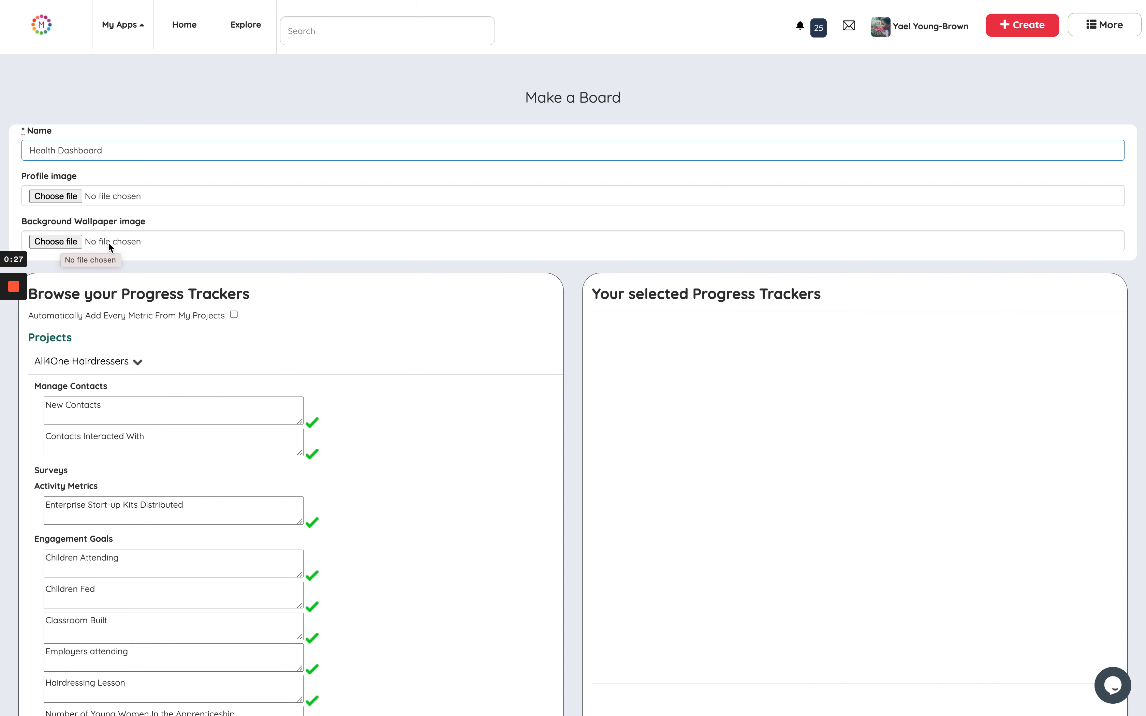
Add the Children Attending engagement goal from the All4One Hairdressers project to the board's selected progress trackers.
{"action": "scroll", "coordinate": [147, 260], "scroll_direction": "down", "scroll_amount": 3}
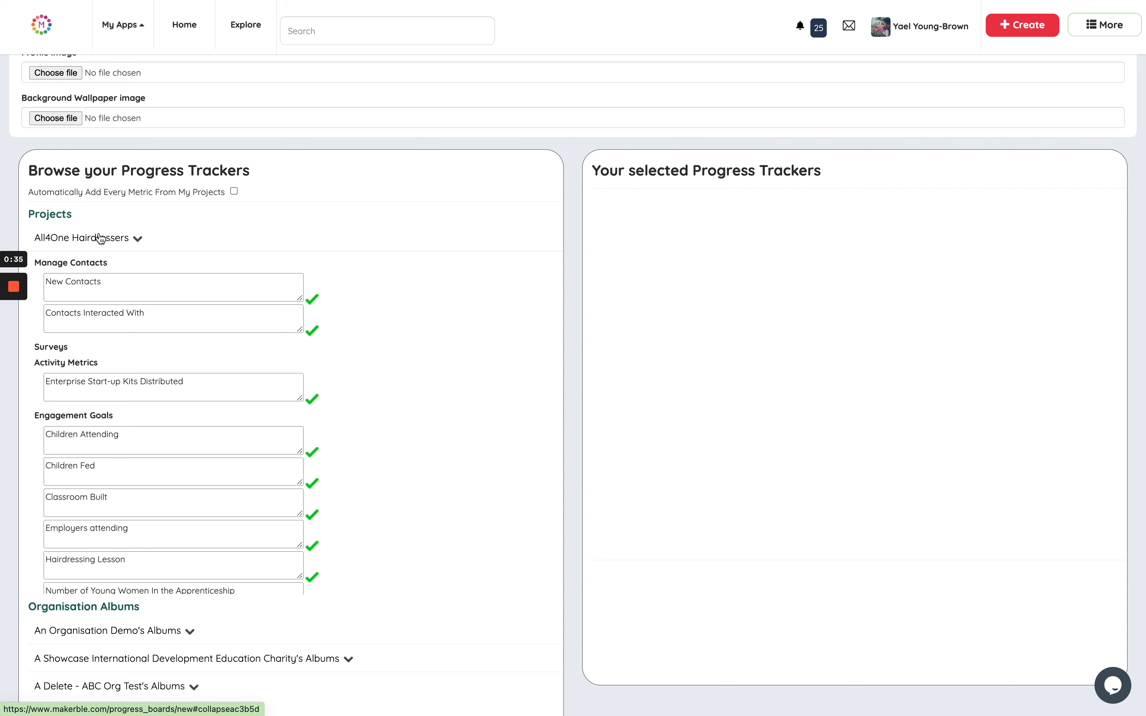
{"action": "left_click", "coordinate": [139, 239]}
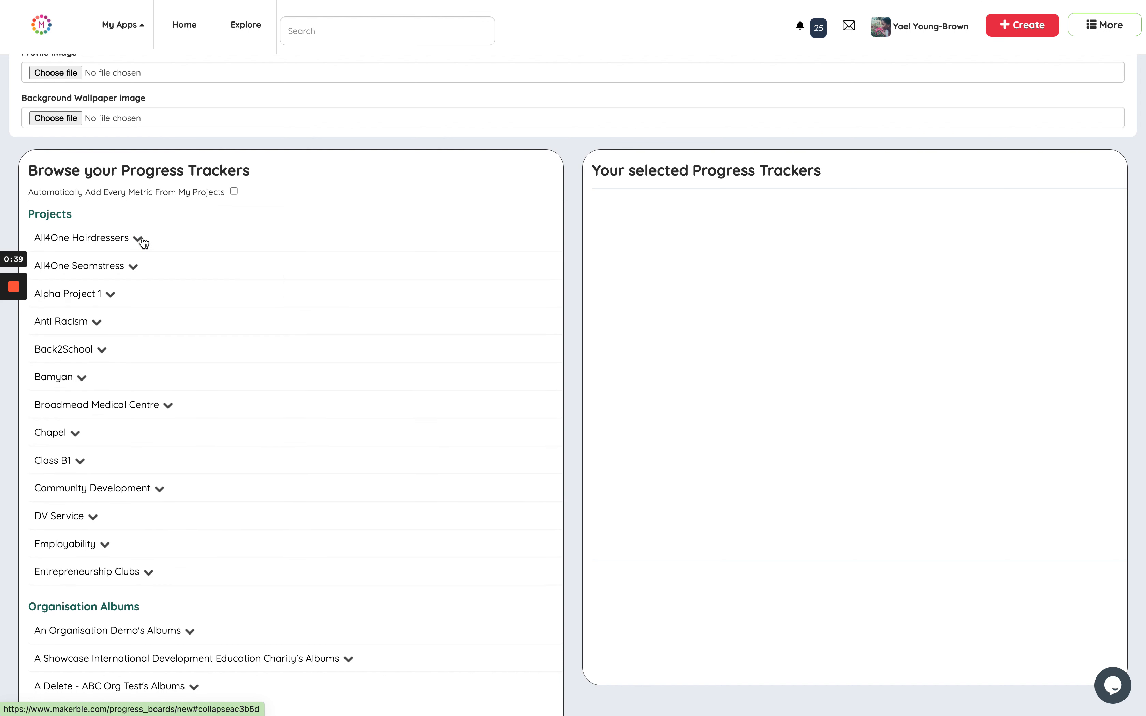
{"action": "left_click", "coordinate": [143, 242]}
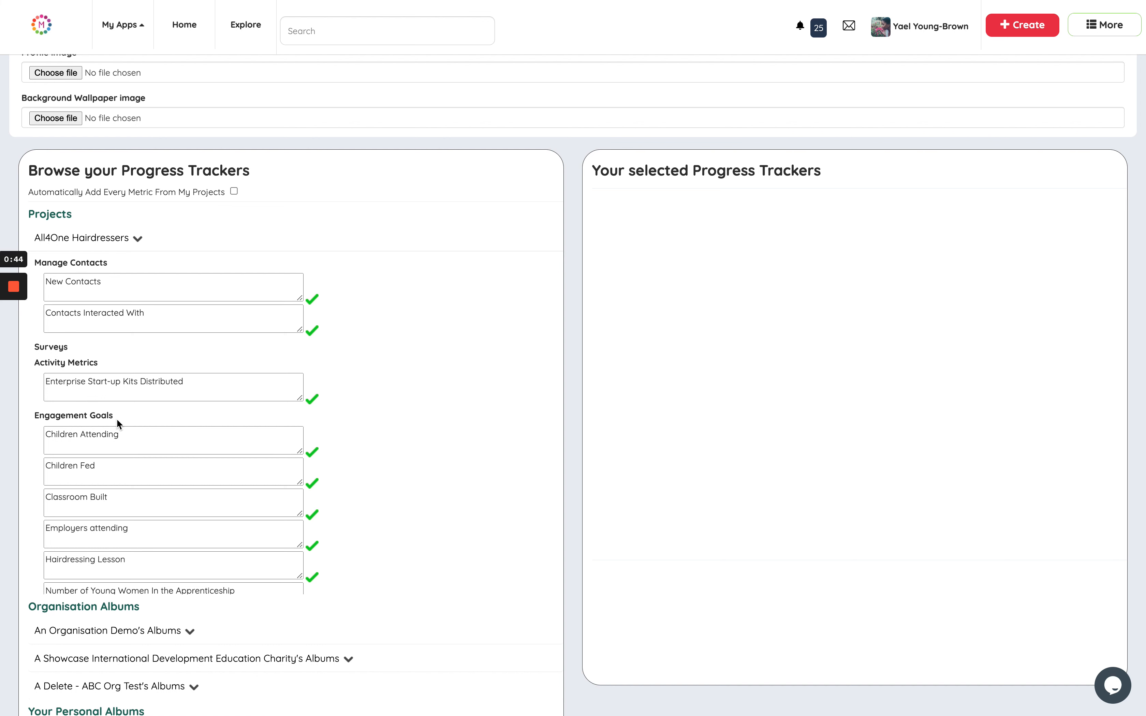
{"action": "scroll", "coordinate": [116, 418], "scroll_direction": "down", "scroll_amount": 2}
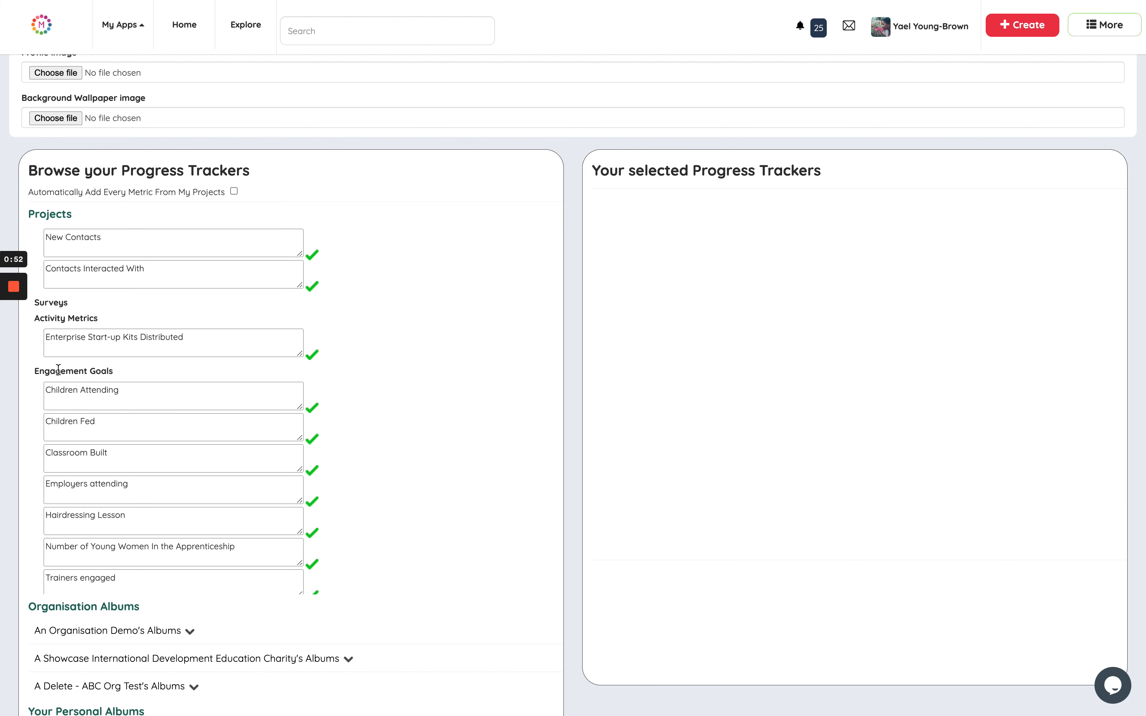
{"action": "left_click", "coordinate": [313, 409]}
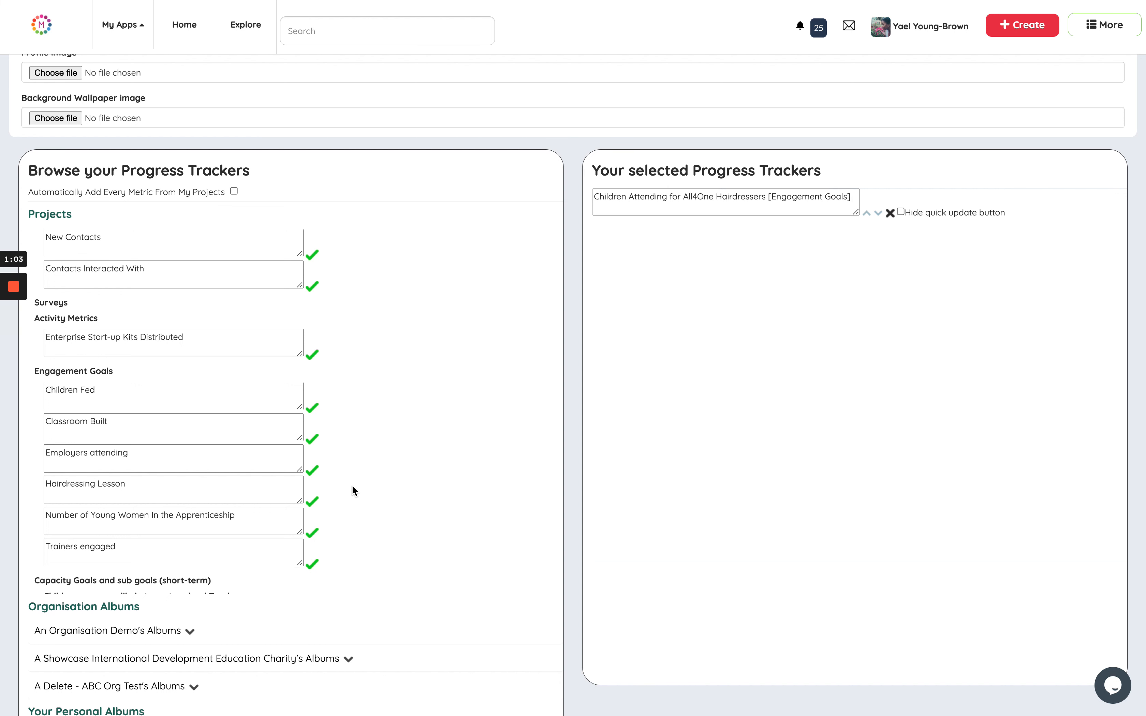
{"action": "scroll", "coordinate": [352, 486], "scroll_direction": "up", "scroll_amount": 2}
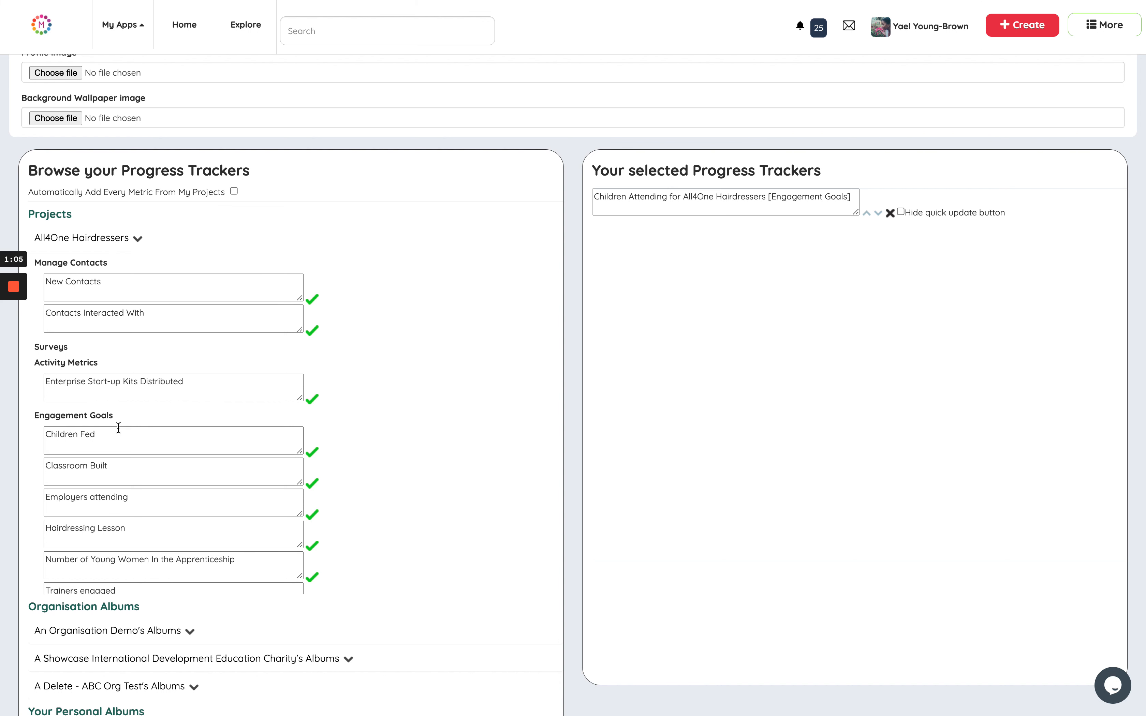
{"action": "left_click", "coordinate": [96, 241]}
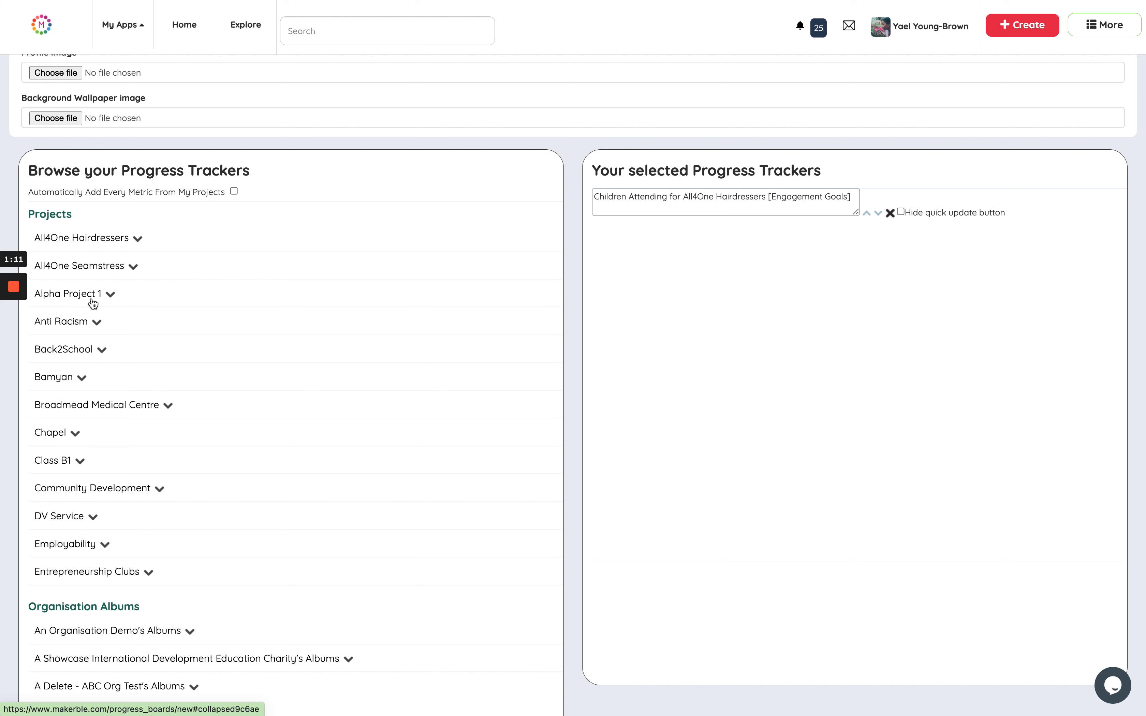
Add the Sessions Run activity metric from the Mixed Netball project to the selected progress trackers.
{"action": "scroll", "coordinate": [79, 452], "scroll_direction": "down", "scroll_amount": 1}
{"action": "scroll", "coordinate": [77, 451], "scroll_direction": "down", "scroll_amount": 6}
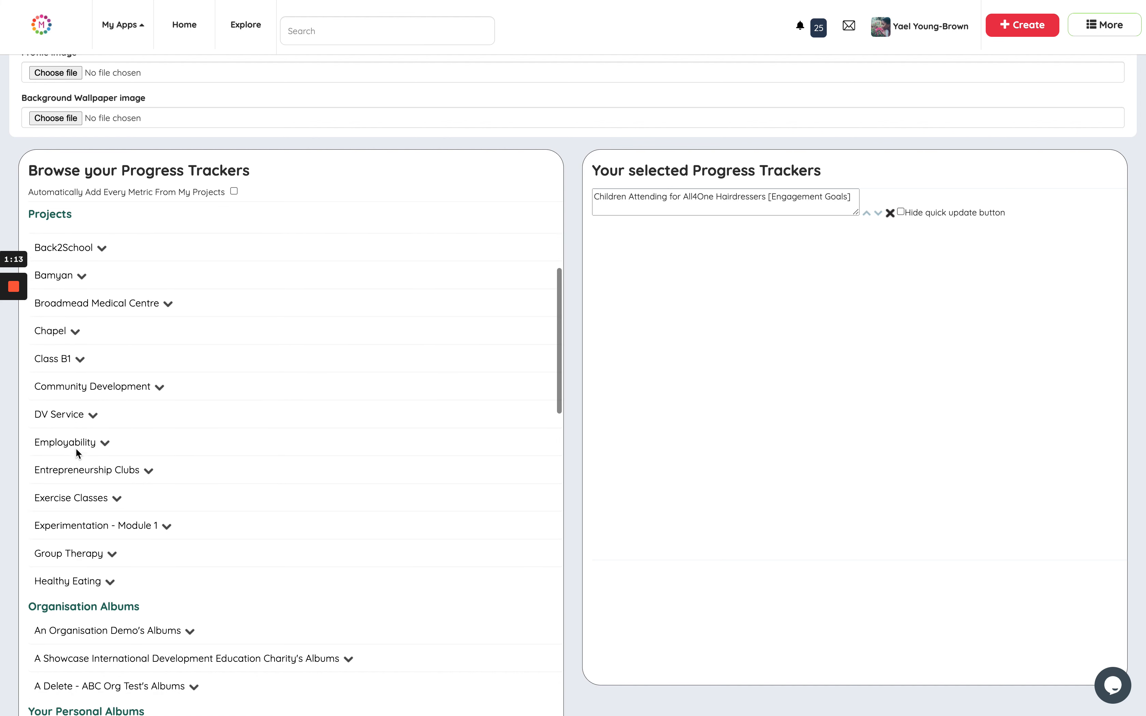
{"action": "scroll", "coordinate": [77, 454], "scroll_direction": "down", "scroll_amount": 5}
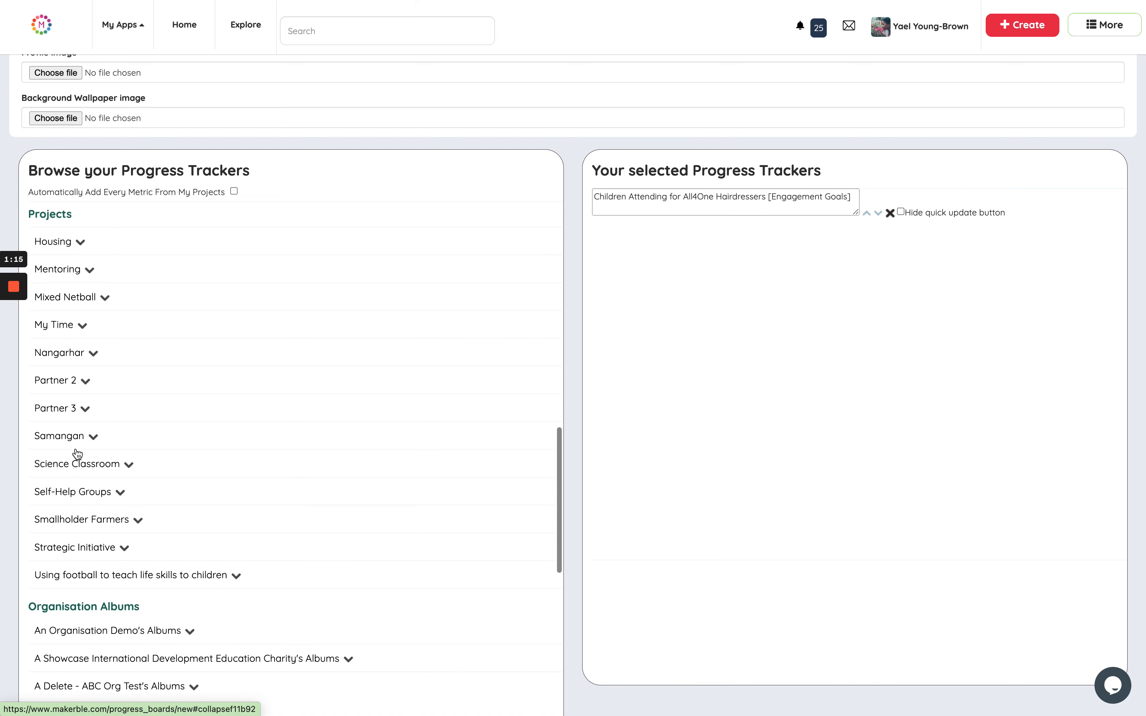
{"action": "scroll", "coordinate": [76, 453], "scroll_direction": "up", "scroll_amount": 10}
{"action": "scroll", "coordinate": [77, 447], "scroll_direction": "up", "scroll_amount": 2}
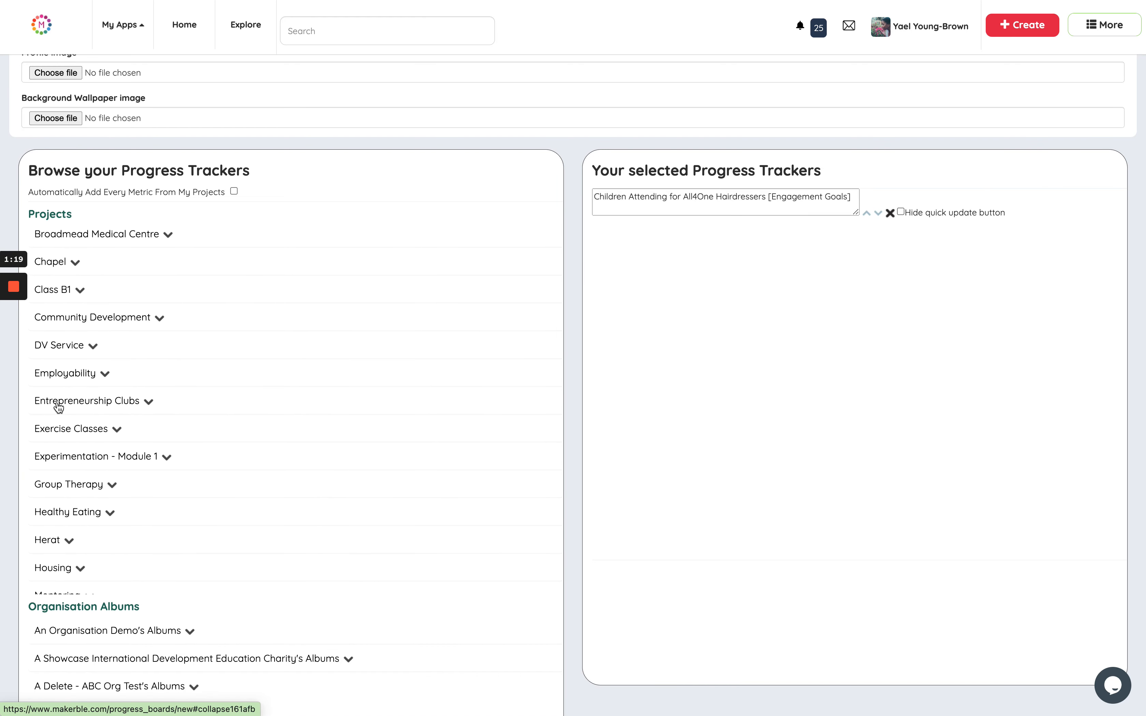
{"action": "scroll", "coordinate": [56, 431], "scroll_direction": "down", "scroll_amount": 2}
{"action": "scroll", "coordinate": [56, 431], "scroll_direction": "down", "scroll_amount": 3}
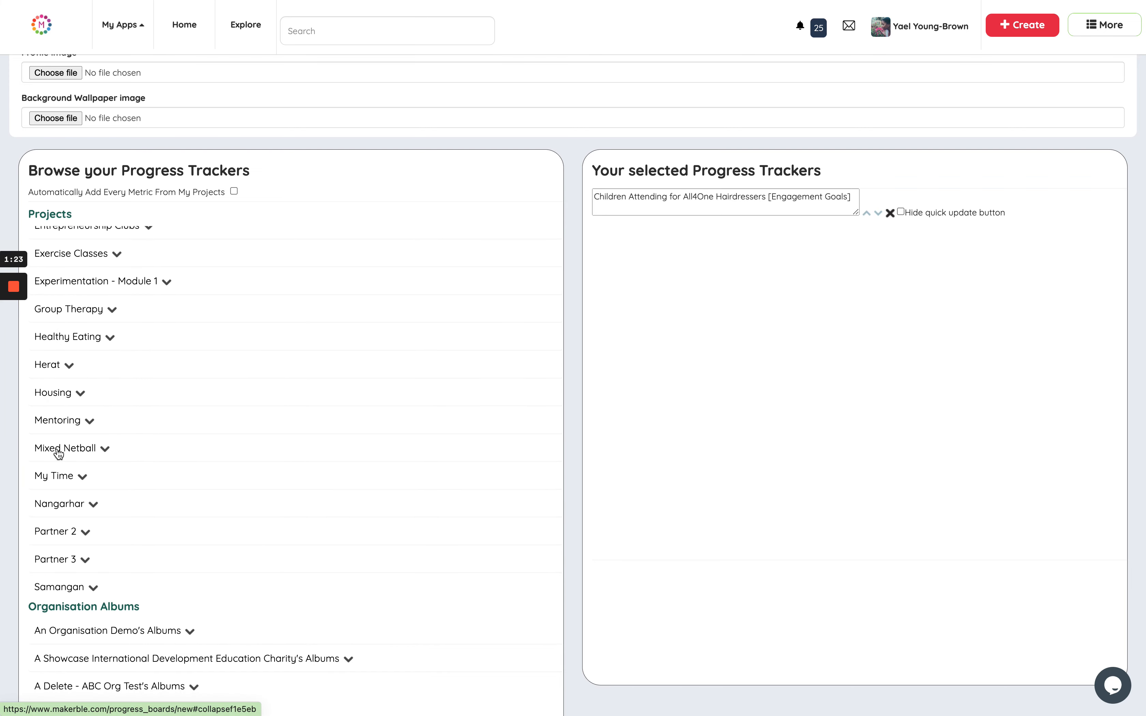
{"action": "left_click", "coordinate": [57, 452]}
{"action": "scroll", "coordinate": [95, 452], "scroll_direction": "down", "scroll_amount": 4}
{"action": "scroll", "coordinate": [97, 454], "scroll_direction": "down", "scroll_amount": 1}
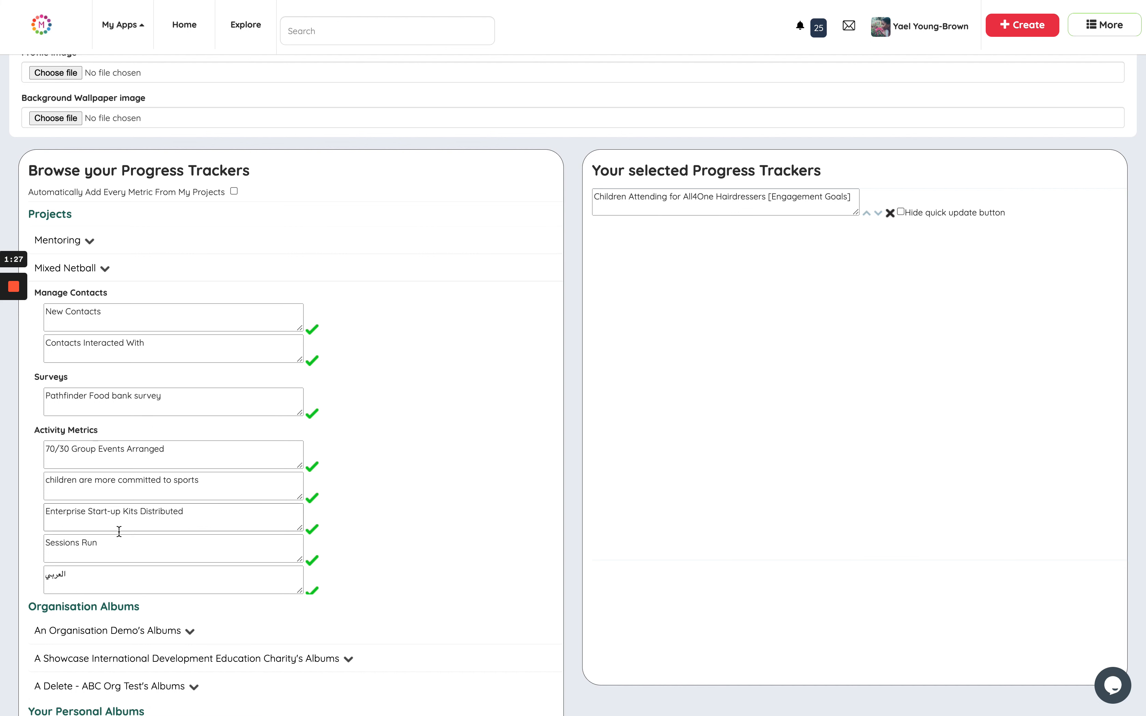
{"action": "scroll", "coordinate": [85, 540], "scroll_direction": "down", "scroll_amount": 1}
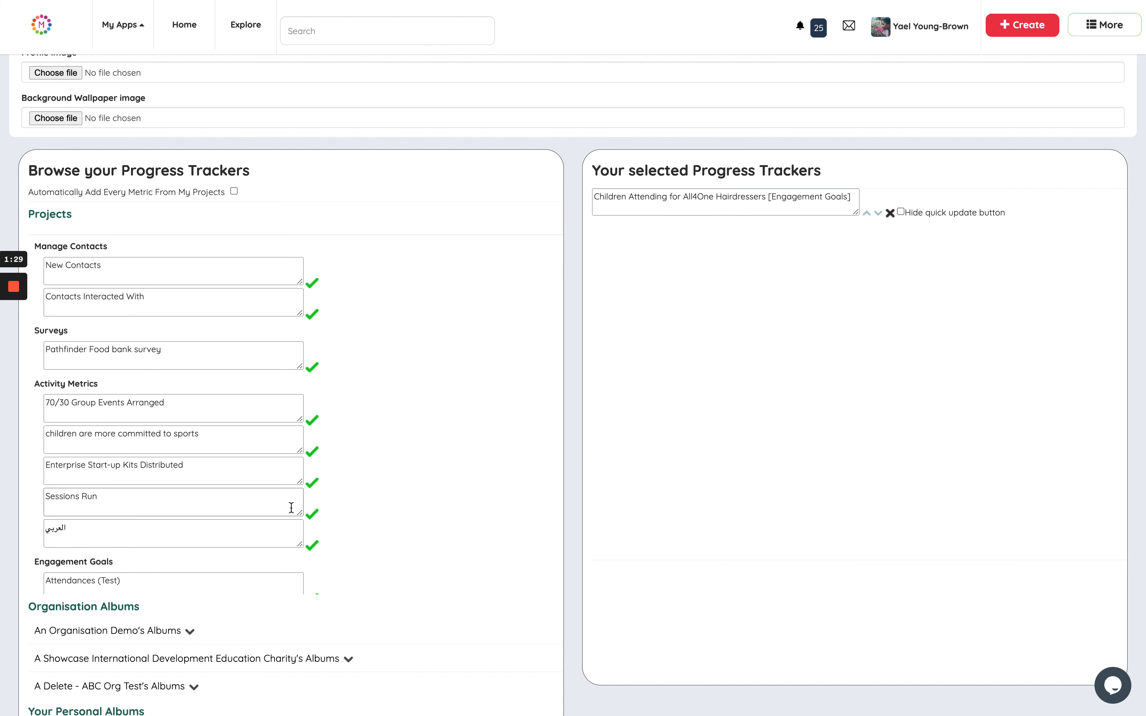
{"action": "left_click", "coordinate": [311, 513]}
{"action": "scroll", "coordinate": [193, 454], "scroll_direction": "up", "scroll_amount": 3}
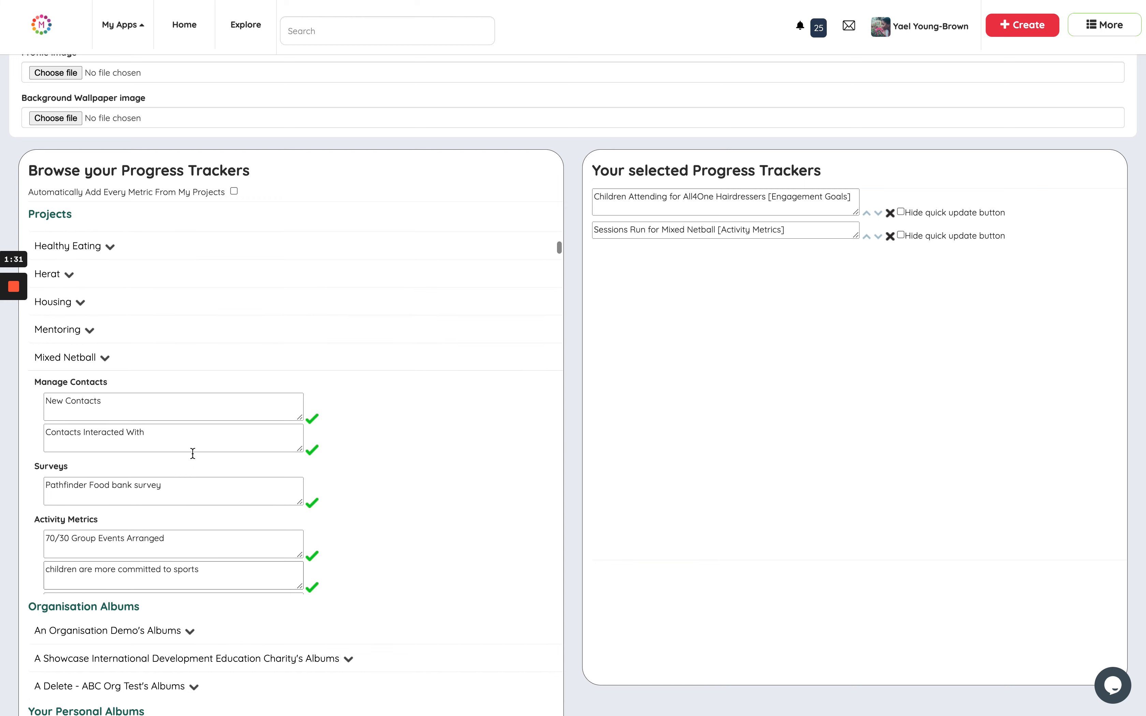
{"action": "left_click", "coordinate": [83, 358]}
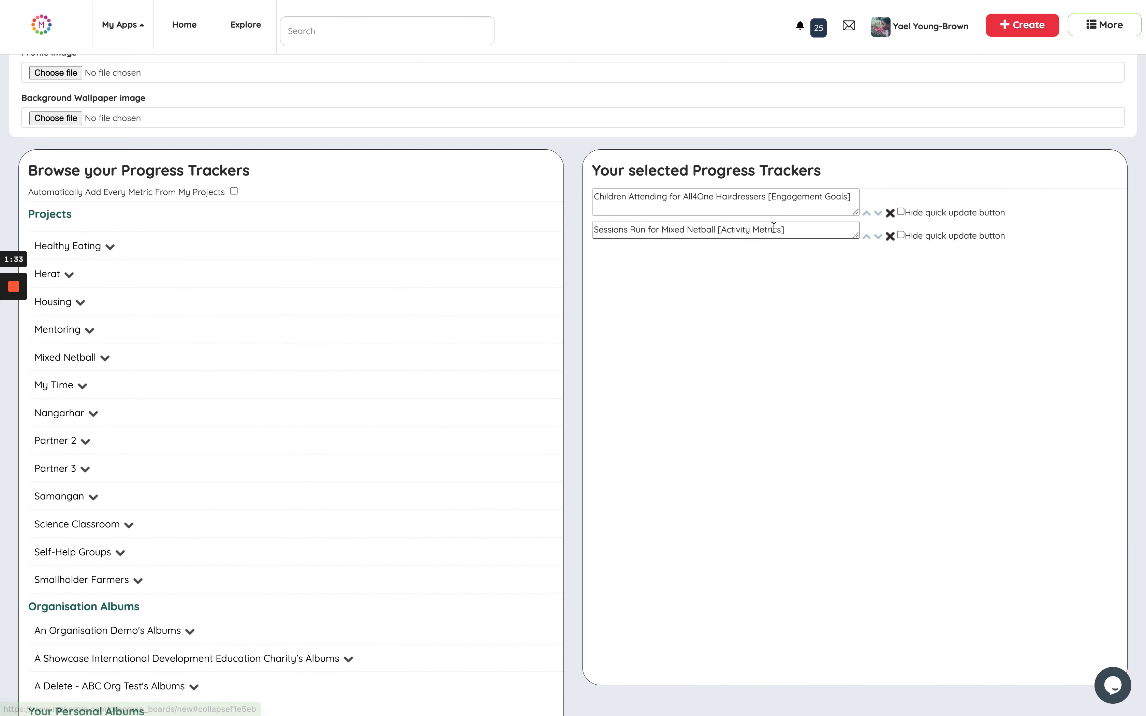
Add the Activities done metric from the 2021 Portfolio album, under An Organisation Demo's Albums, to the selected progress trackers.
{"action": "scroll", "coordinate": [84, 453], "scroll_direction": "down", "scroll_amount": 3}
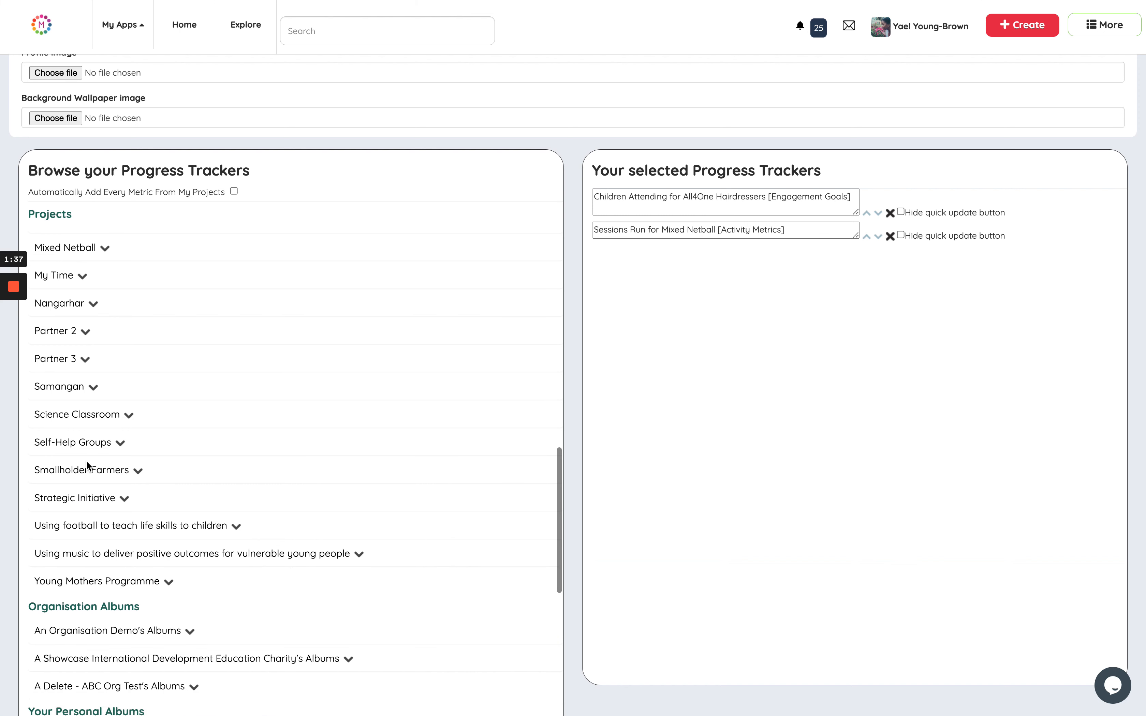
{"action": "scroll", "coordinate": [86, 460], "scroll_direction": "down", "scroll_amount": 3}
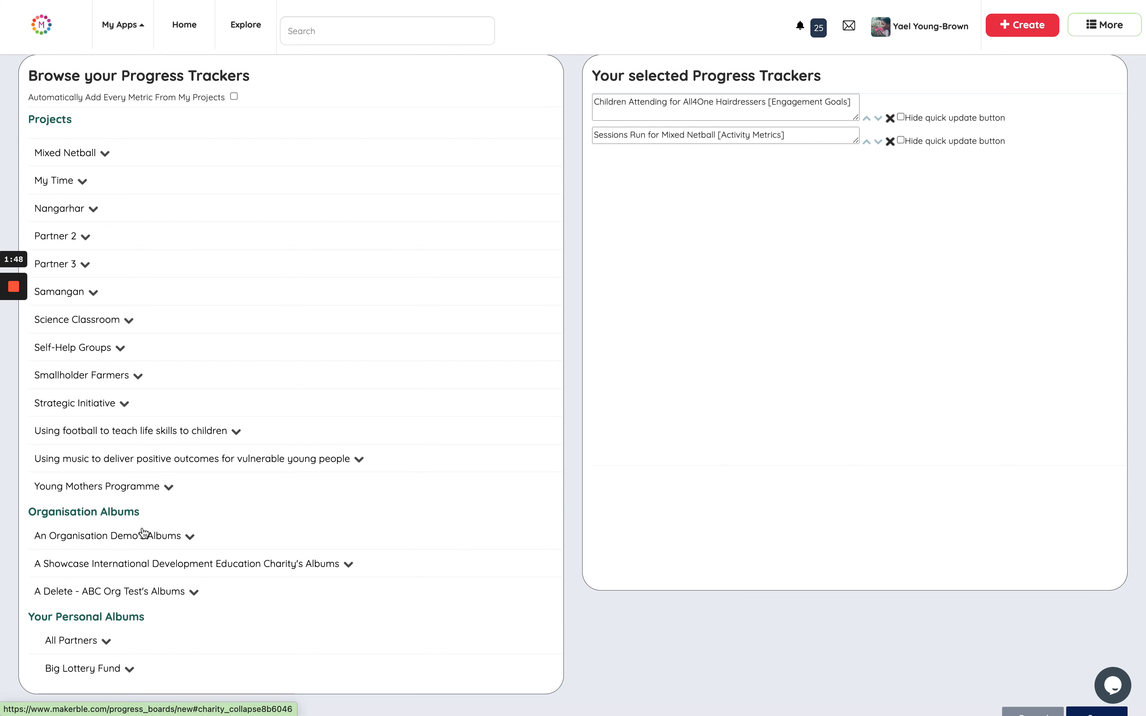
{"action": "left_click", "coordinate": [106, 536]}
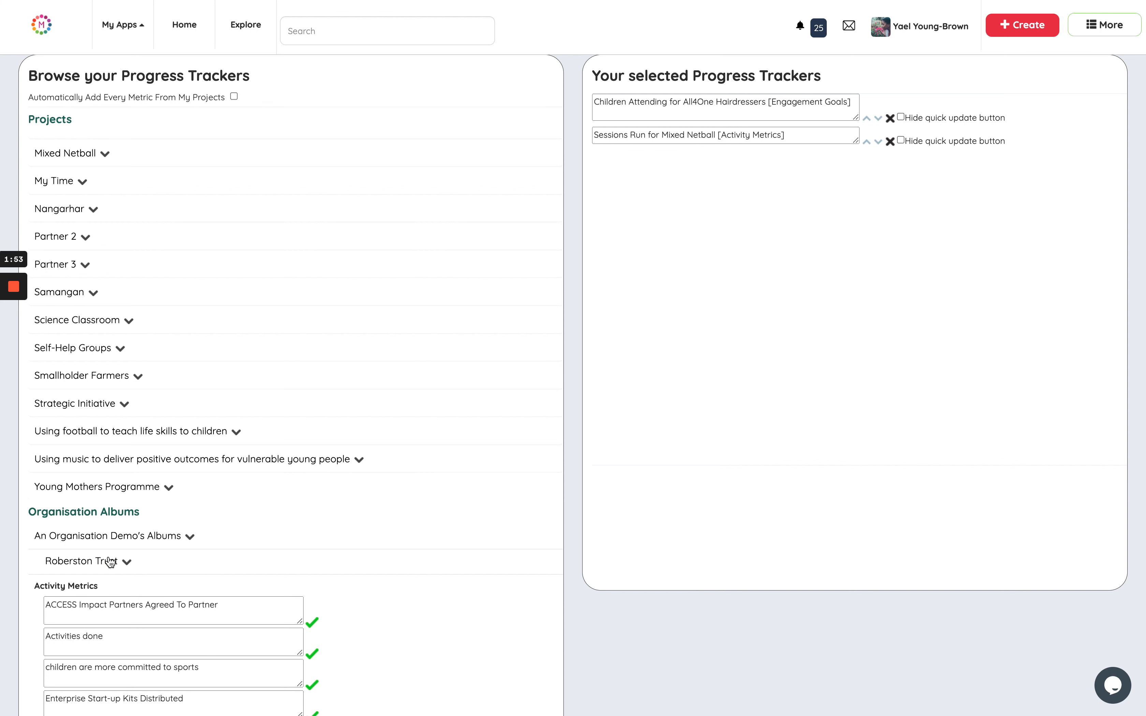
{"action": "left_click", "coordinate": [108, 562]}
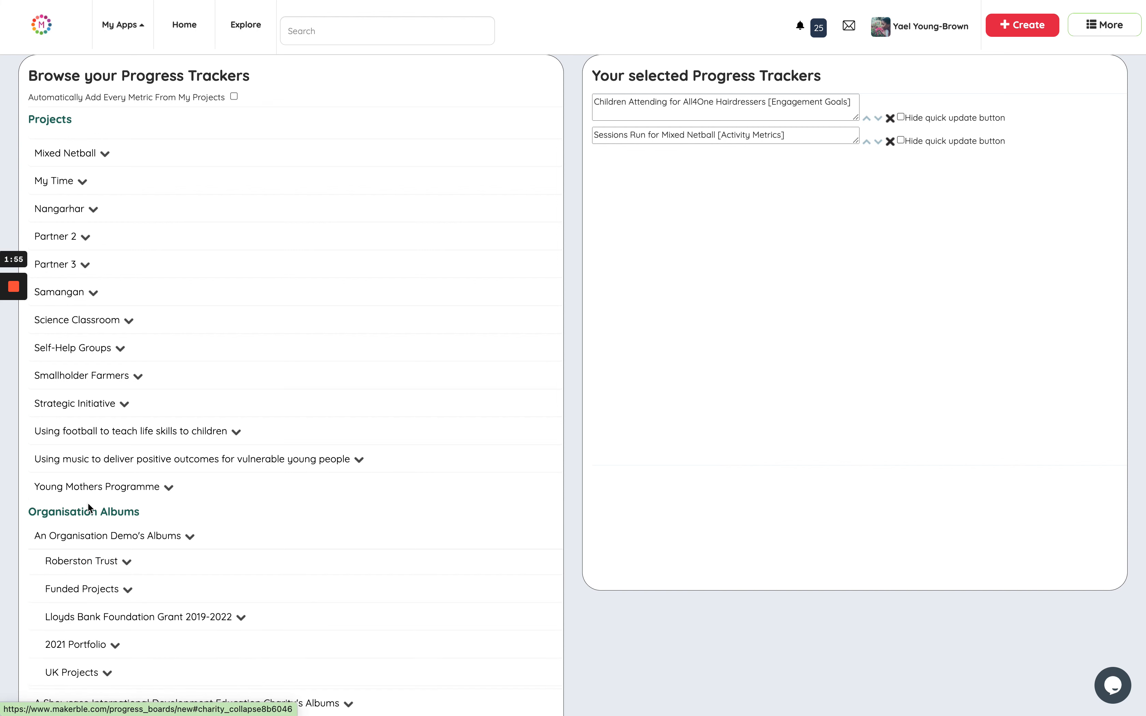
{"action": "scroll", "coordinate": [87, 503], "scroll_direction": "down", "scroll_amount": 2}
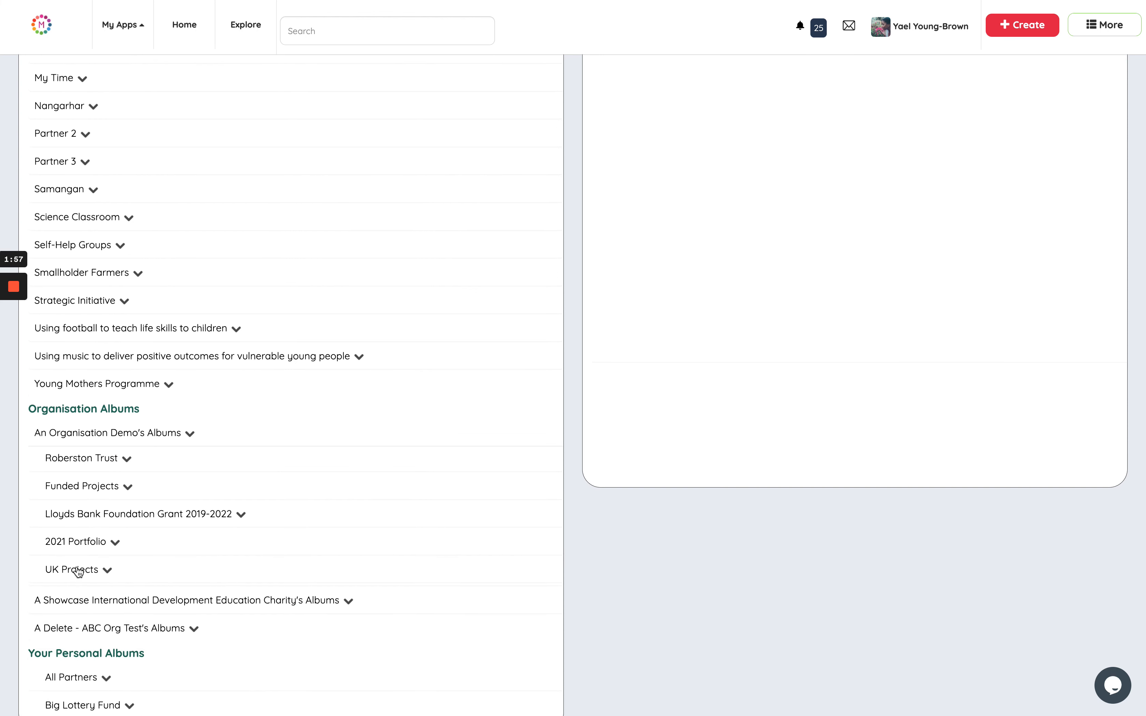
{"action": "left_click", "coordinate": [100, 545]}
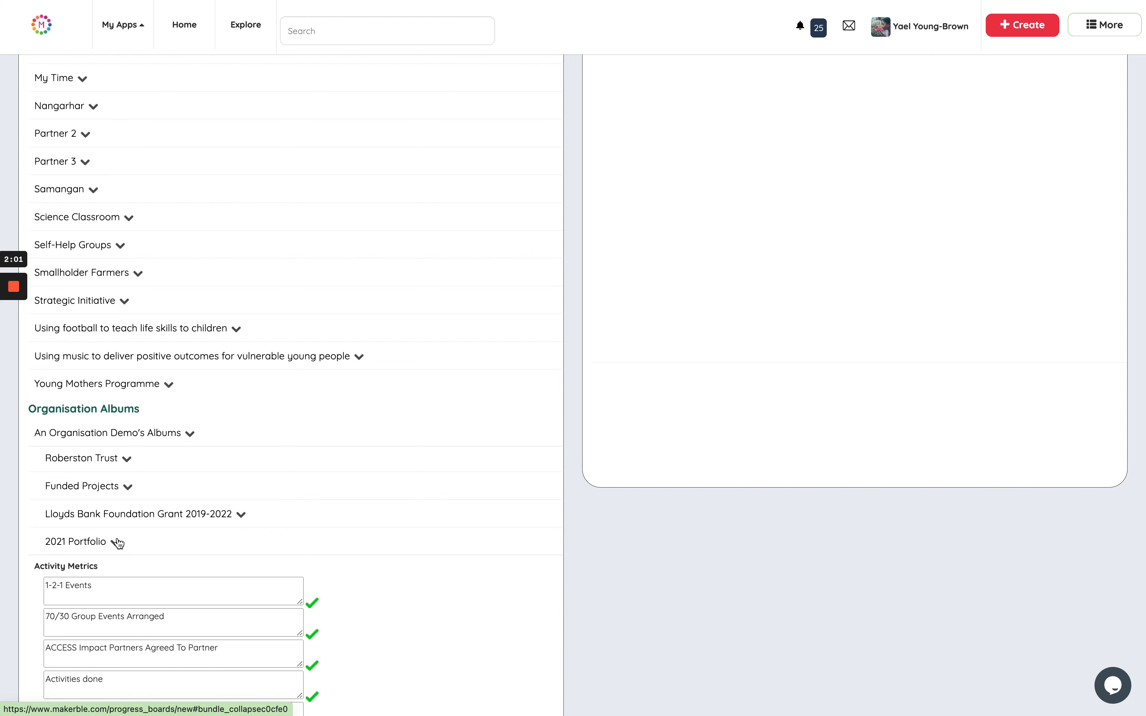
{"action": "scroll", "coordinate": [109, 543], "scroll_direction": "down", "scroll_amount": 3}
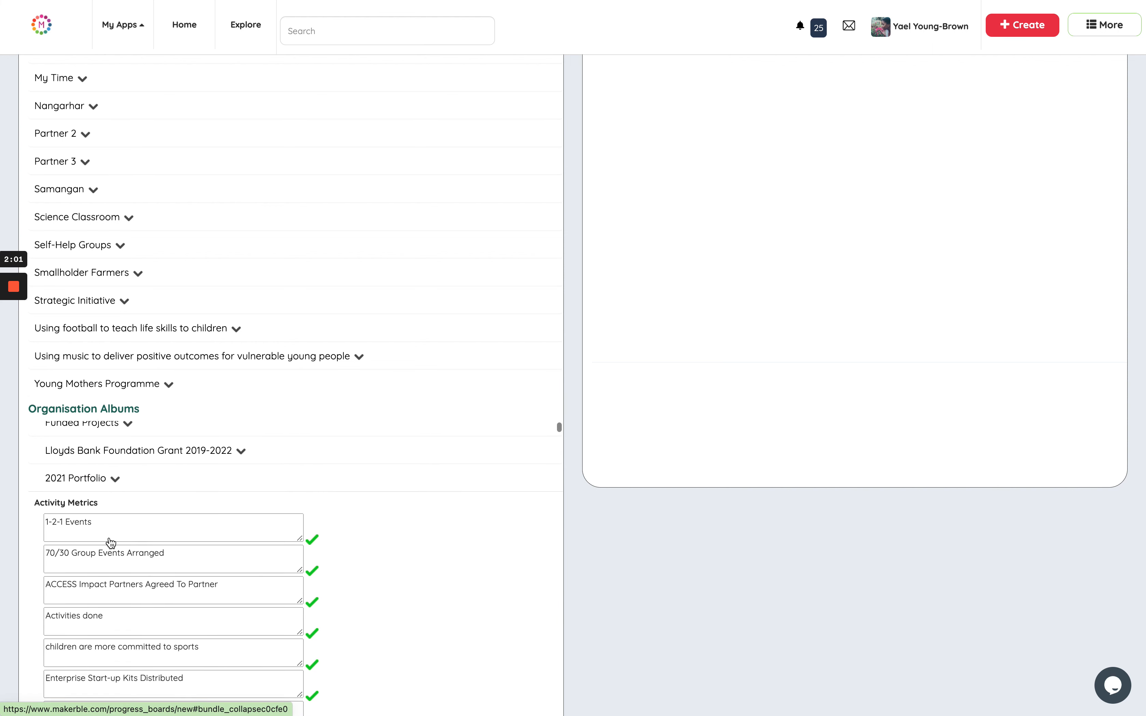
{"action": "left_click", "coordinate": [313, 565]}
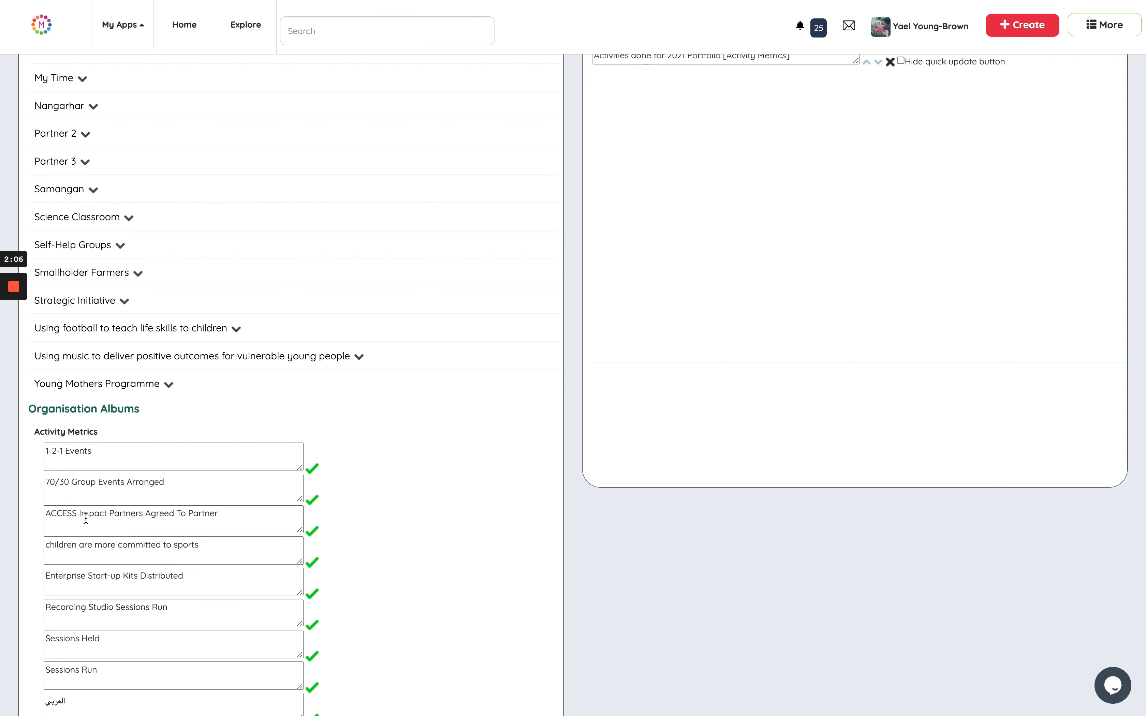
{"action": "scroll", "coordinate": [85, 519], "scroll_direction": "up", "scroll_amount": 2}
{"action": "left_click", "coordinate": [115, 483]}
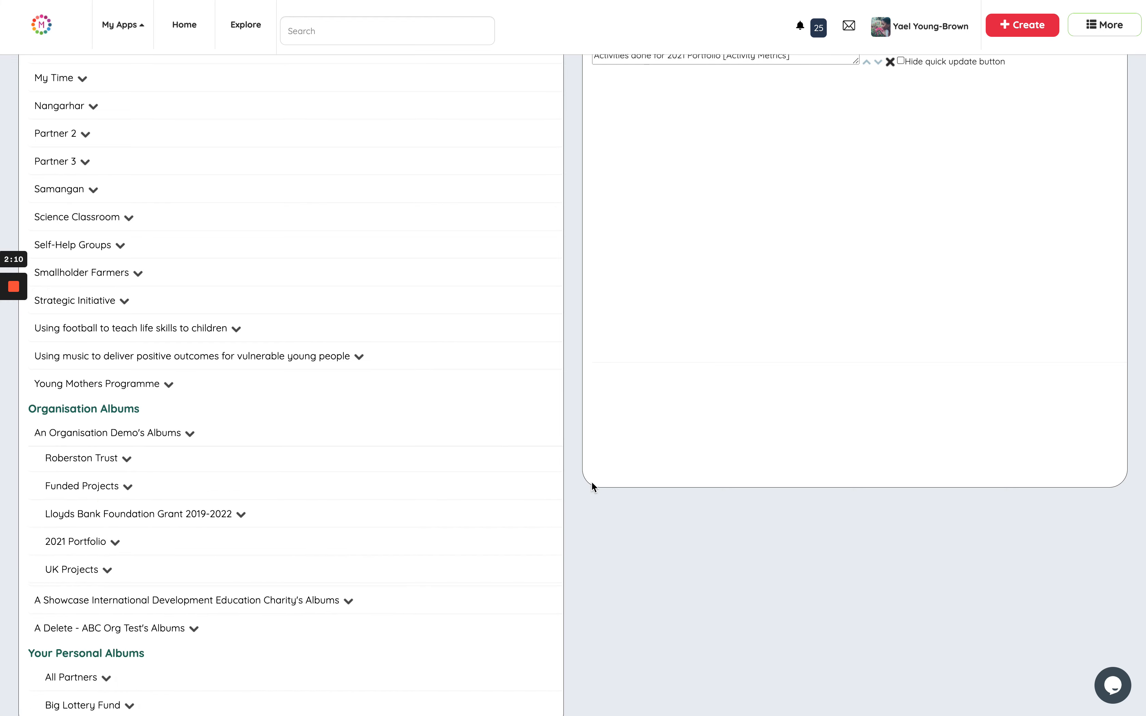
Move the Activities done tracker above Sessions Run in the selected list and save the board.
{"action": "scroll", "coordinate": [592, 482], "scroll_direction": "up", "scroll_amount": 7}
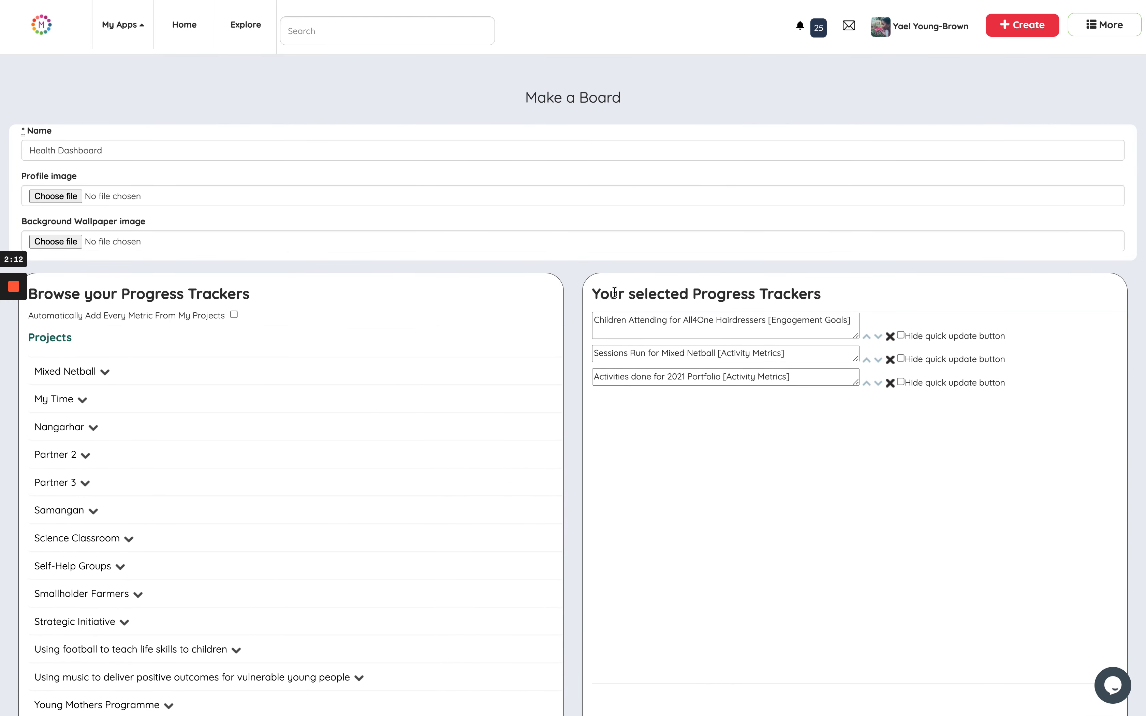
{"action": "left_click", "coordinate": [867, 384]}
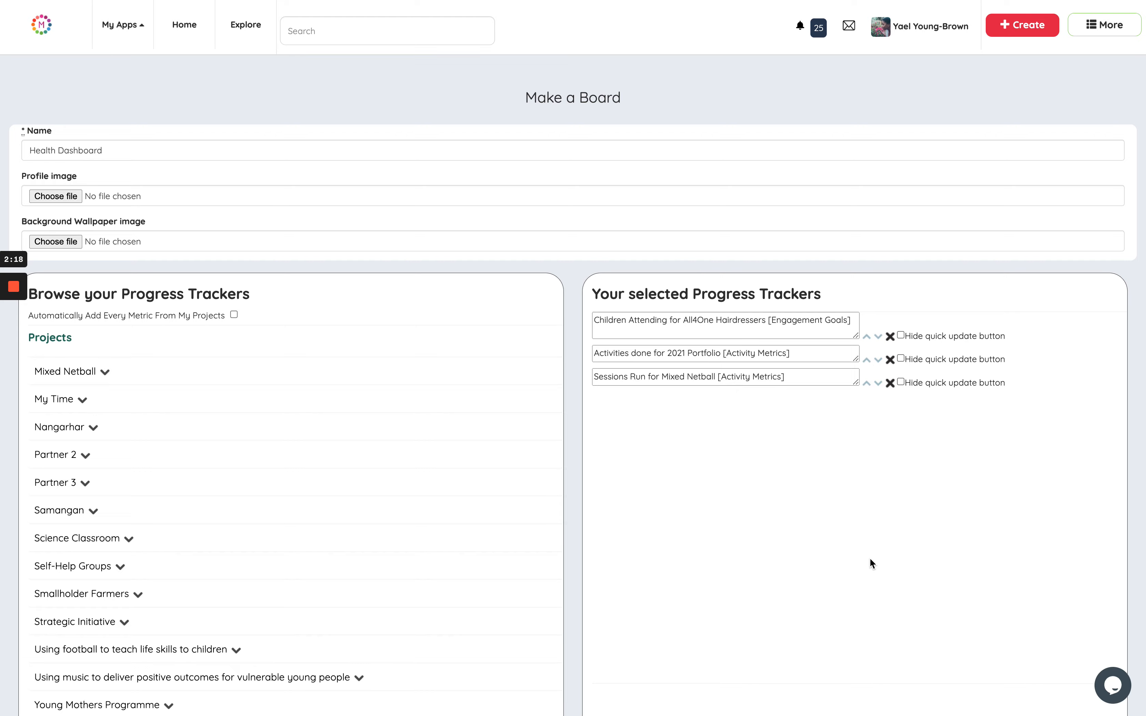
{"action": "scroll", "coordinate": [870, 562], "scroll_direction": "down", "scroll_amount": 14}
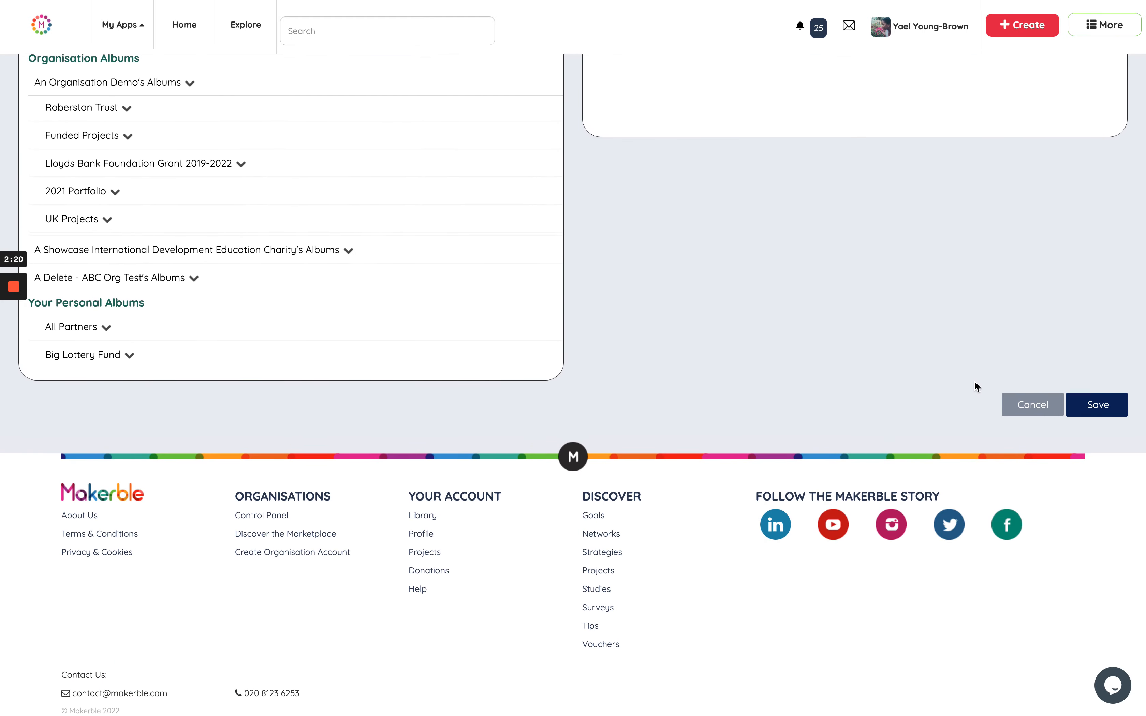
{"action": "left_click", "coordinate": [1105, 405]}
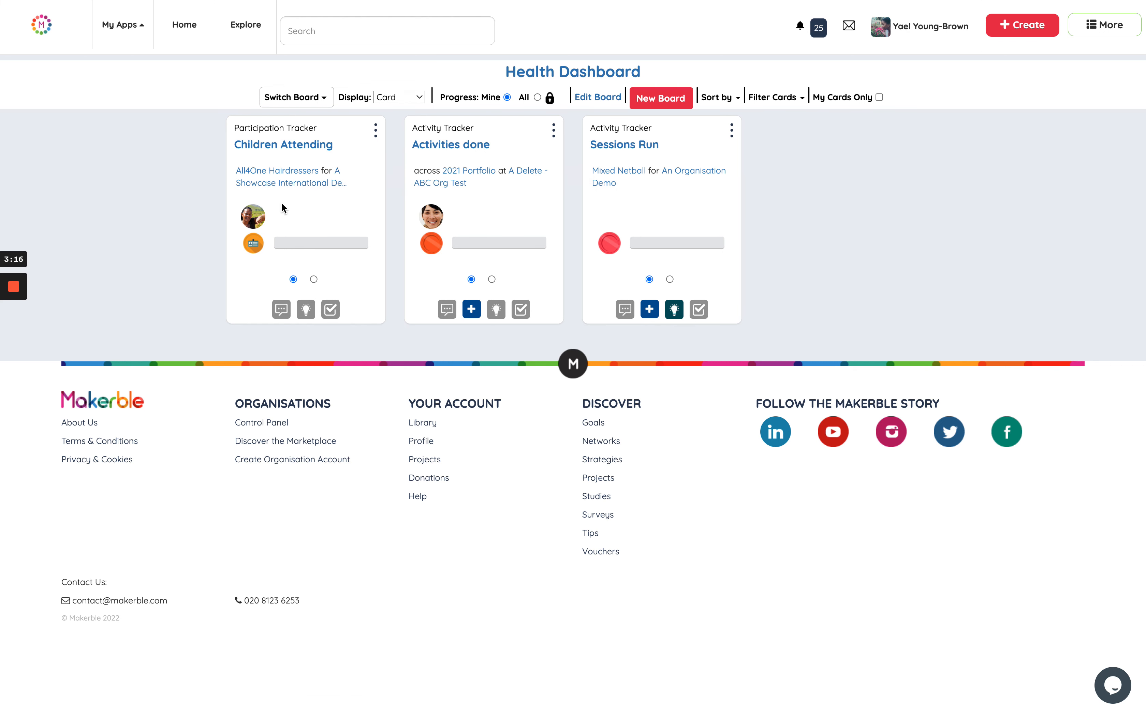
View the Children Attending tracker's chart from its card on the board and close it.
{"action": "left_click", "coordinate": [302, 145]}
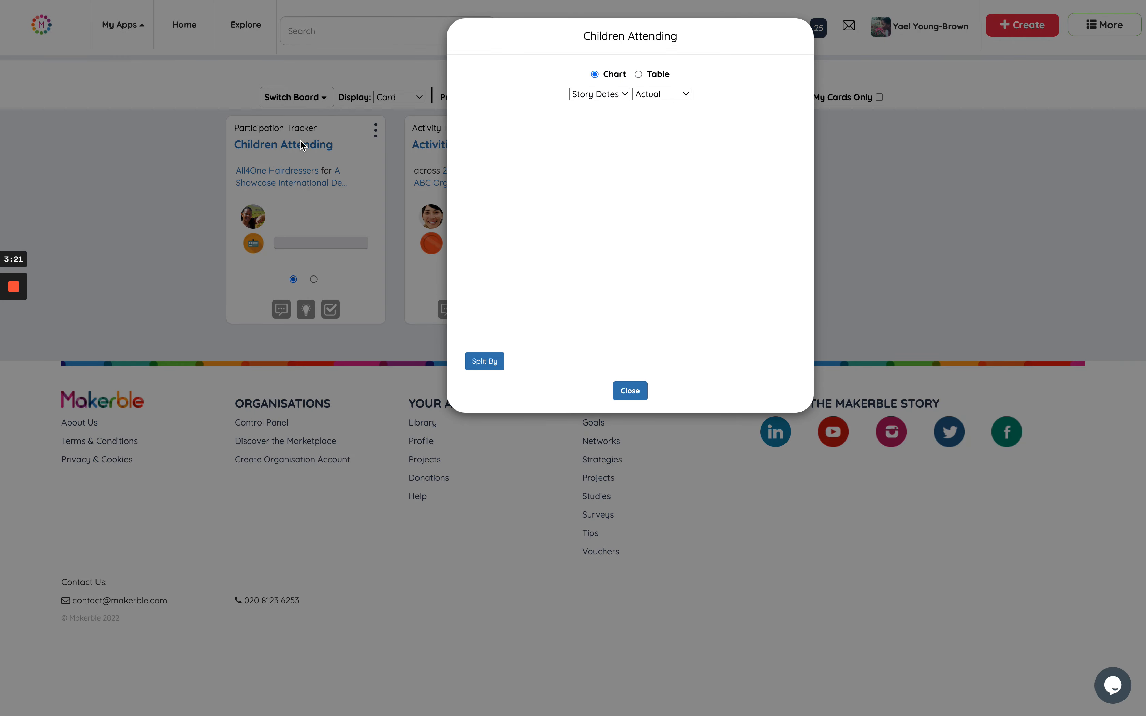
{"action": "left_click", "coordinate": [634, 391]}
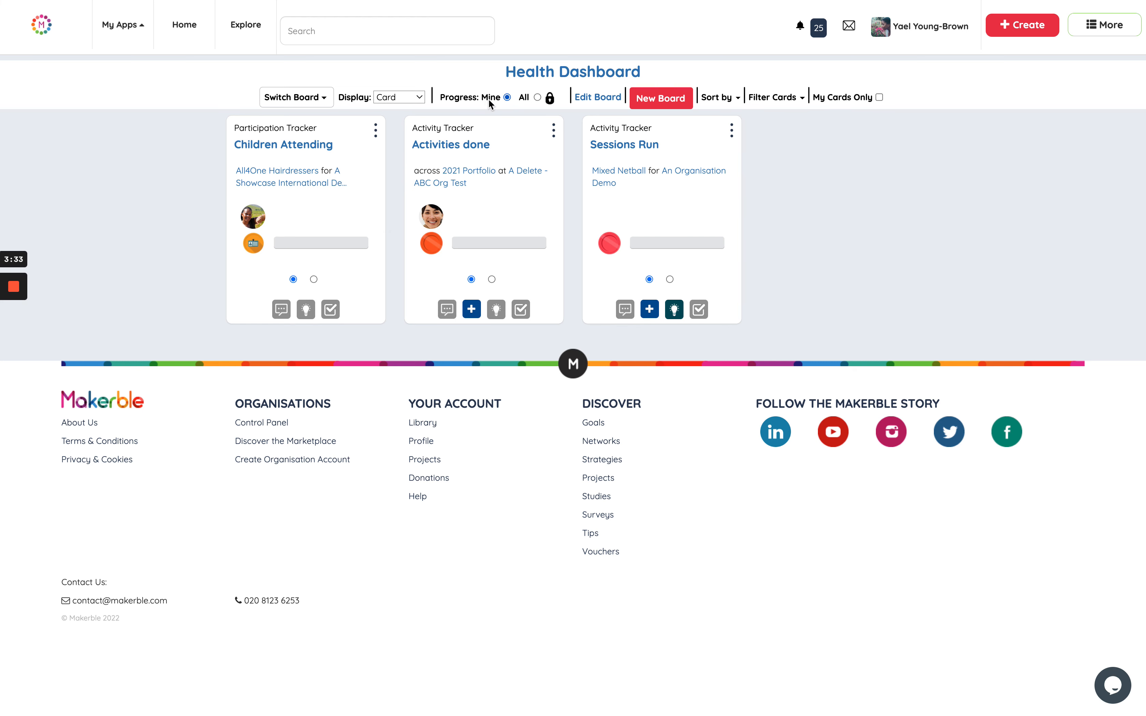
Set the board's progress display to All, then view and close the Sessions Run chart.
{"action": "left_click", "coordinate": [537, 98]}
{"action": "left_click", "coordinate": [625, 145]}
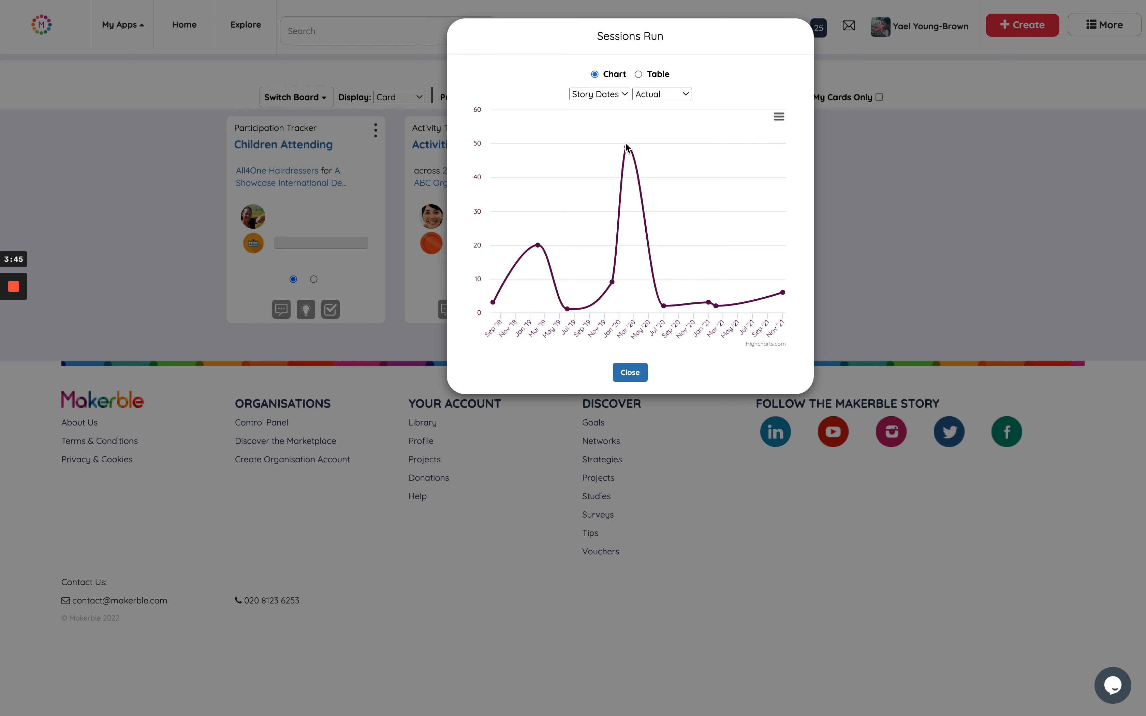
{"action": "left_click", "coordinate": [630, 372]}
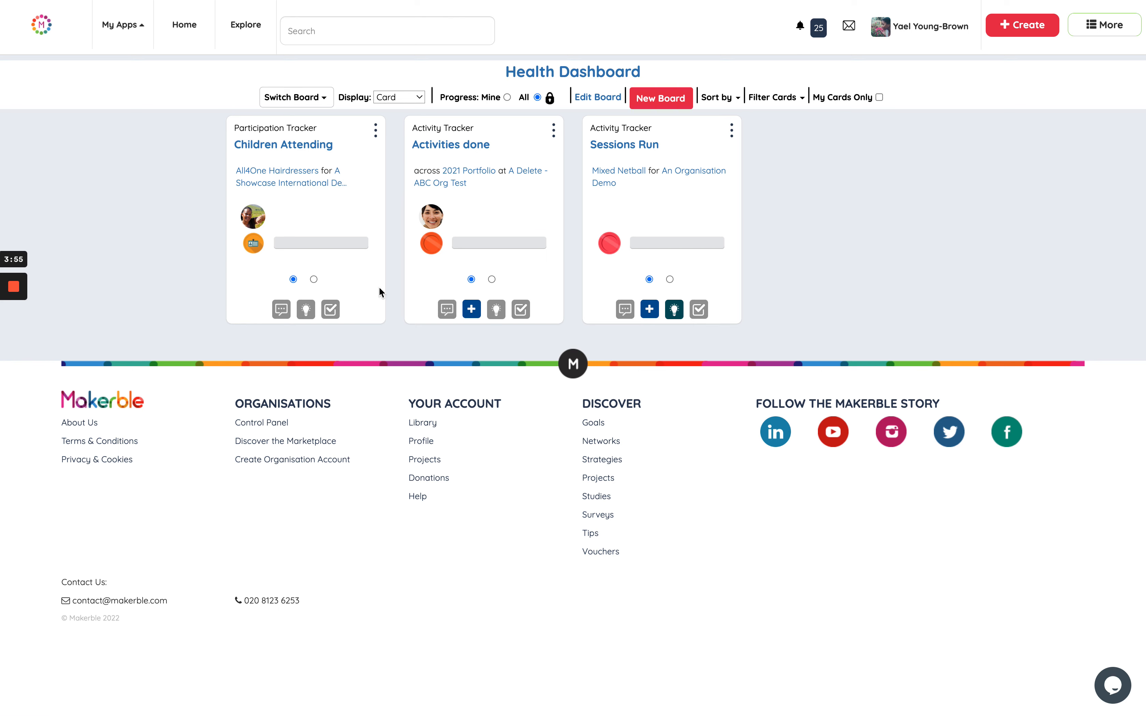
Go to the home page and show the full list of boards to locate Health Dashboard.
{"action": "left_click", "coordinate": [185, 28]}
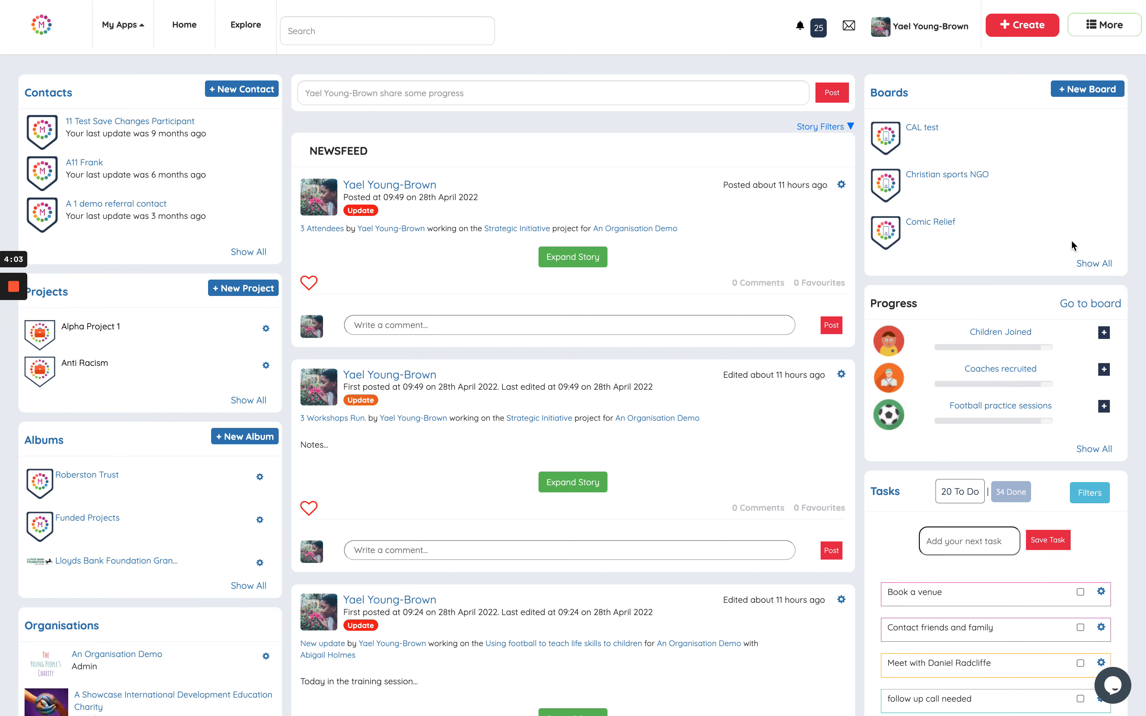
{"action": "left_click", "coordinate": [1093, 262]}
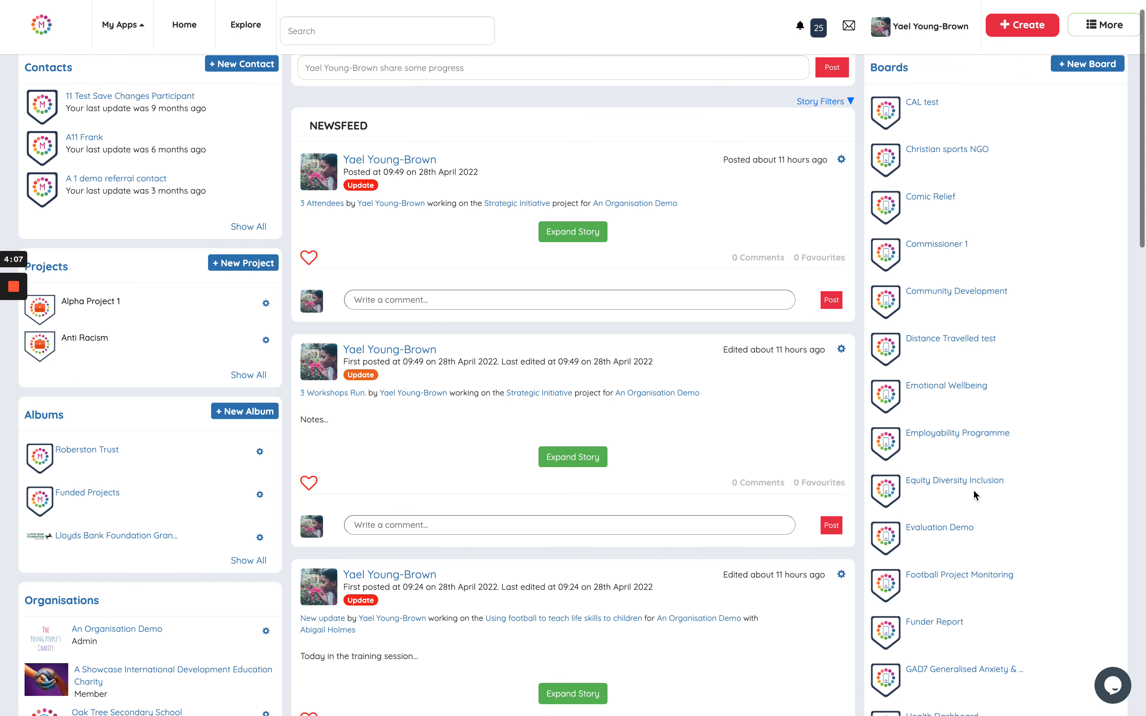
{"action": "scroll", "coordinate": [973, 490], "scroll_direction": "down", "scroll_amount": 3}
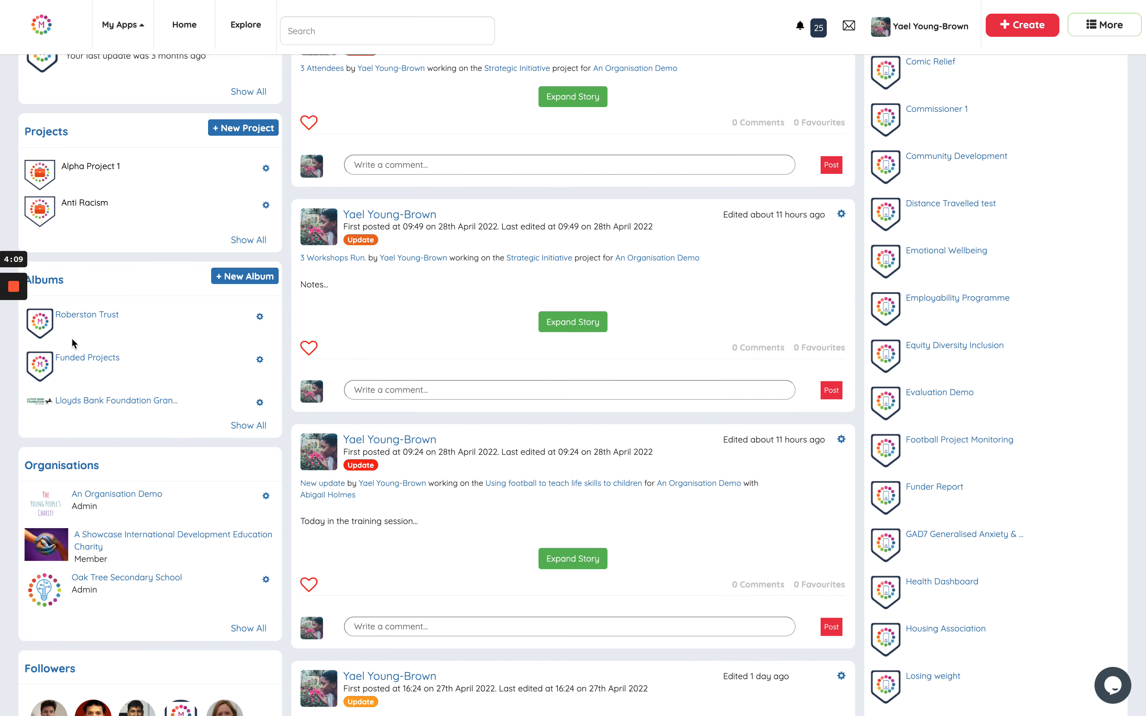